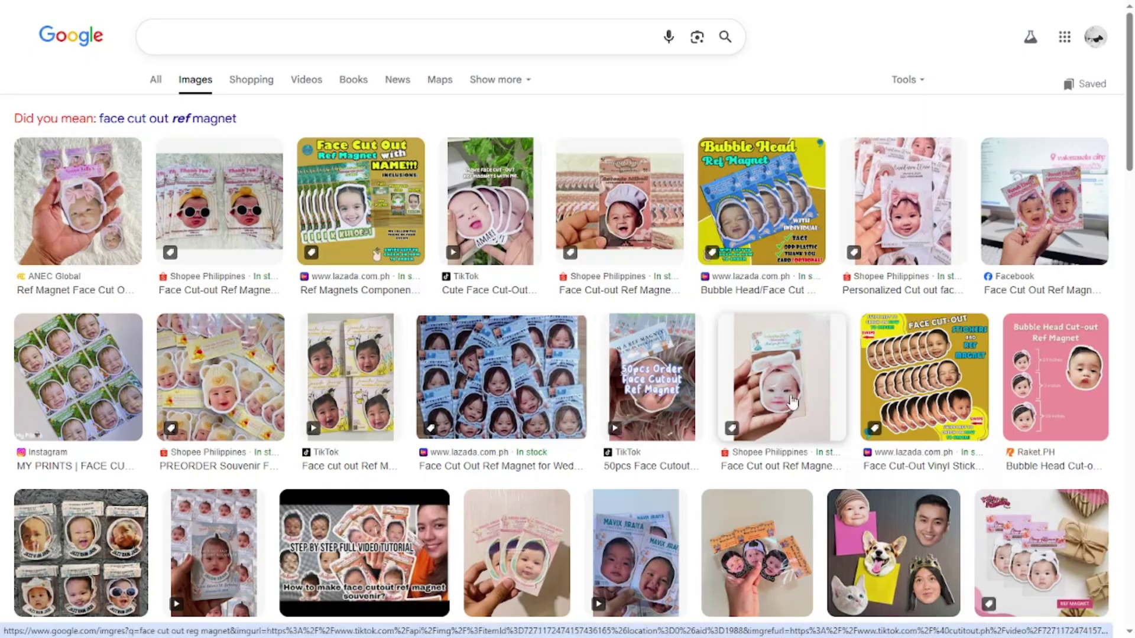
# Look through the Google image results for face cutout ref magnet design examples
pyautogui.scroll(-1, 661, 314)
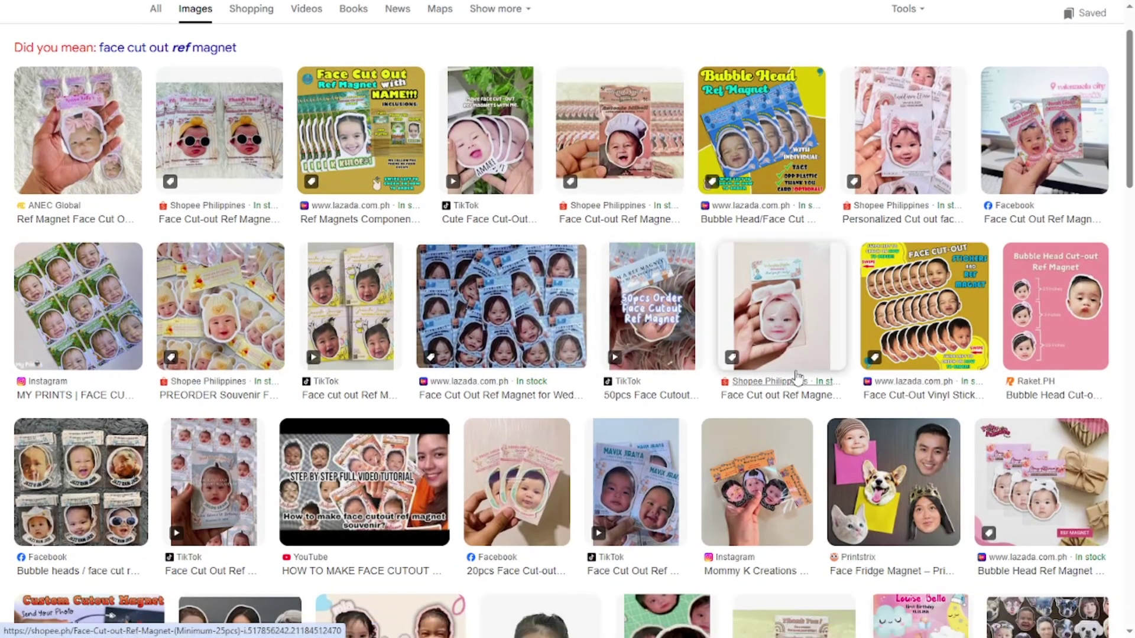
pyautogui.scroll(-2, 679, 381)
pyautogui.scroll(-1, 552, 388)
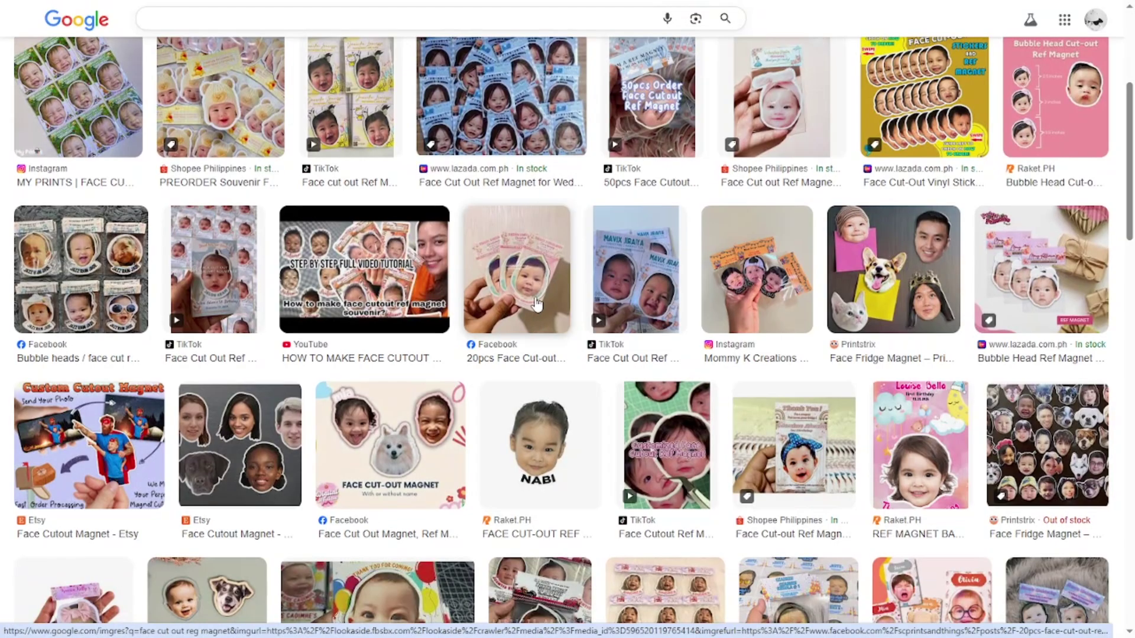
pyautogui.scroll(4, 536, 304)
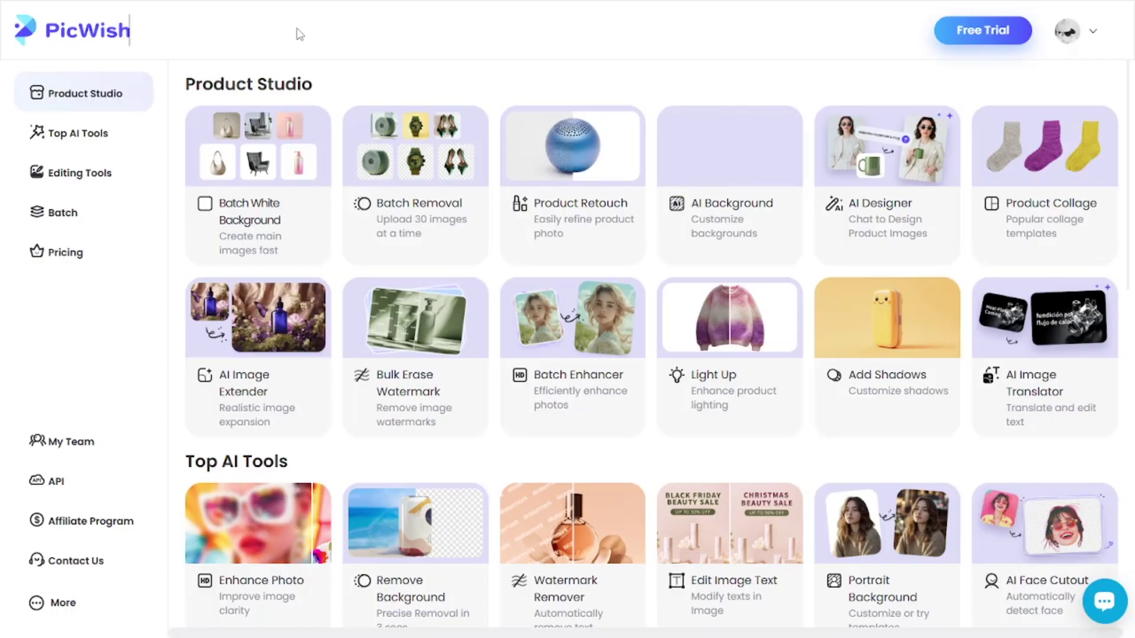
# Switch to PicWish and open the AI Face Cutout tool from the Top AI Tools
pyautogui.moveTo(330, 126)
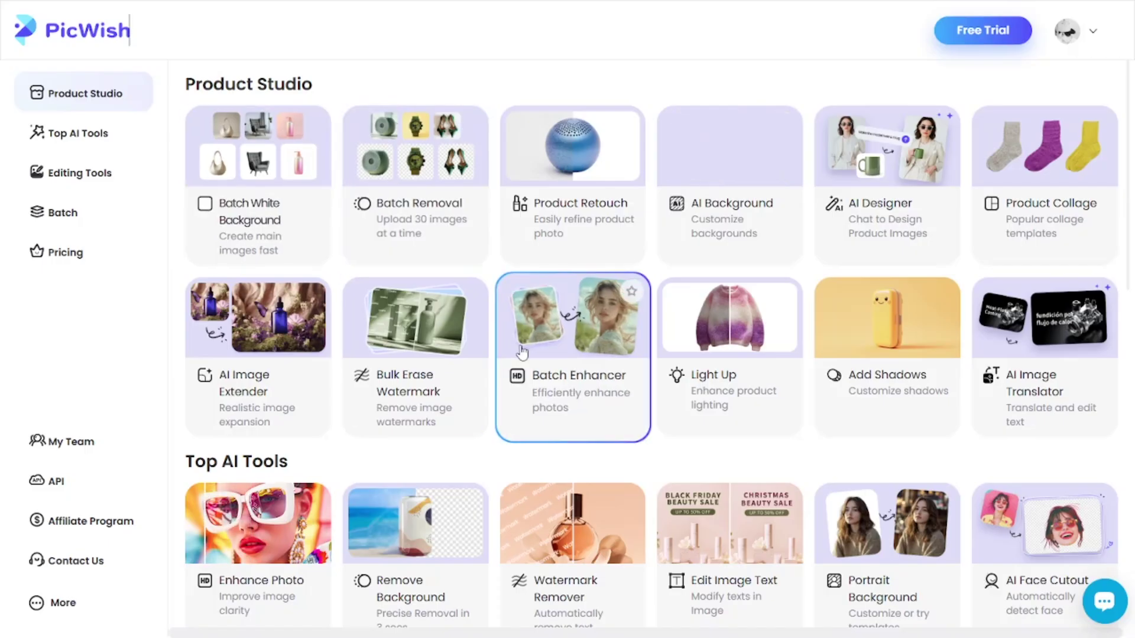
pyautogui.scroll(-2, 528, 393)
pyautogui.scroll(2, 528, 396)
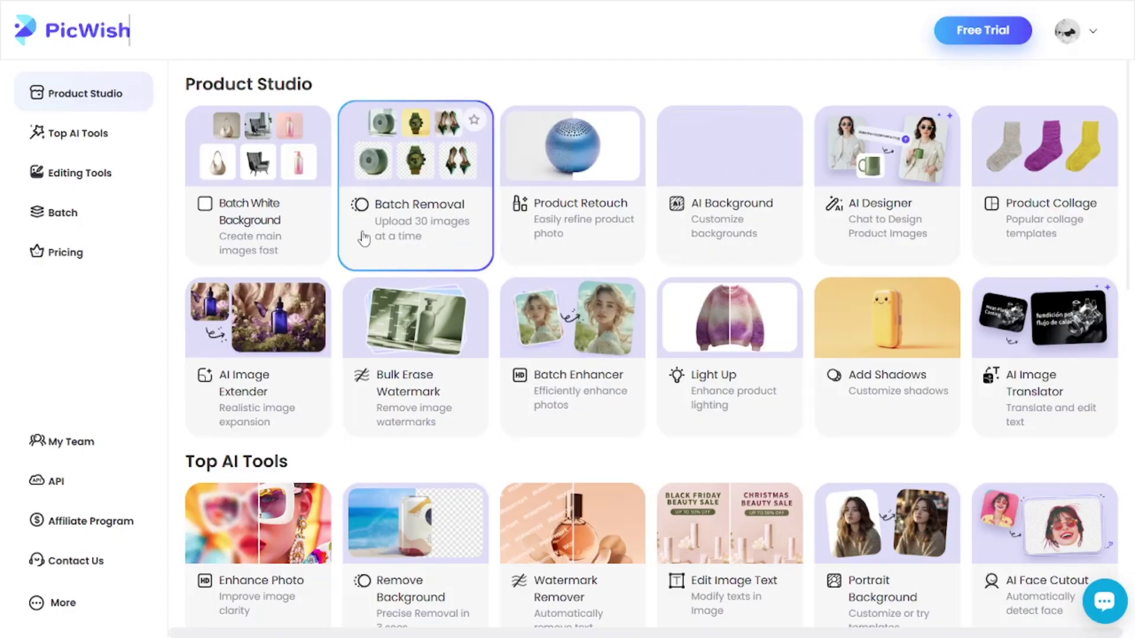
pyautogui.scroll(-3, 508, 420)
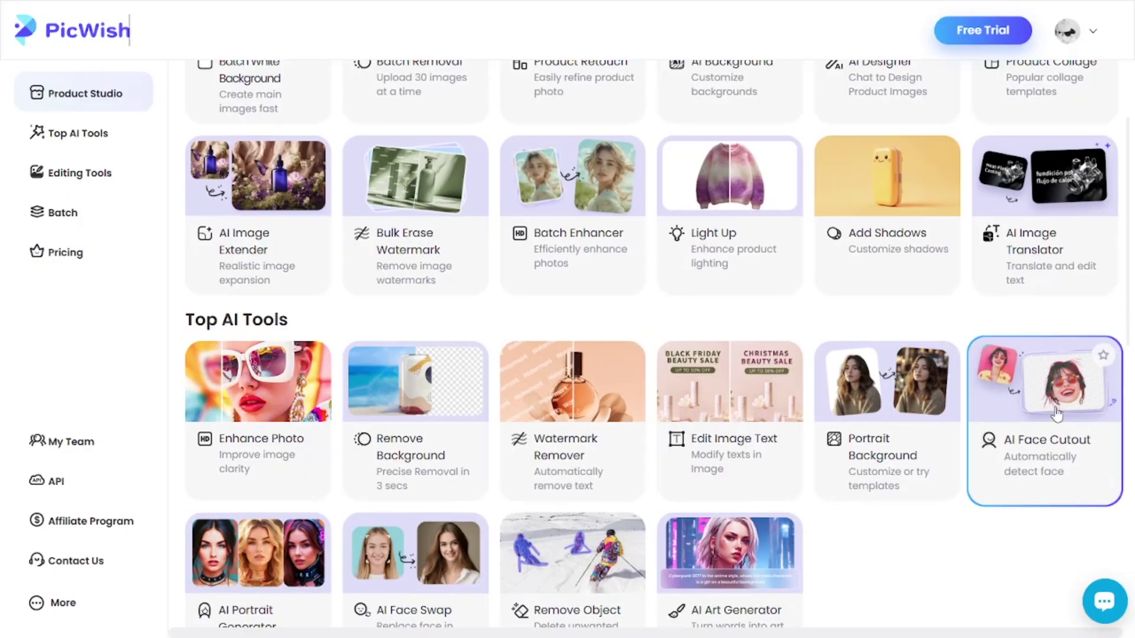
pyautogui.click(1058, 402)
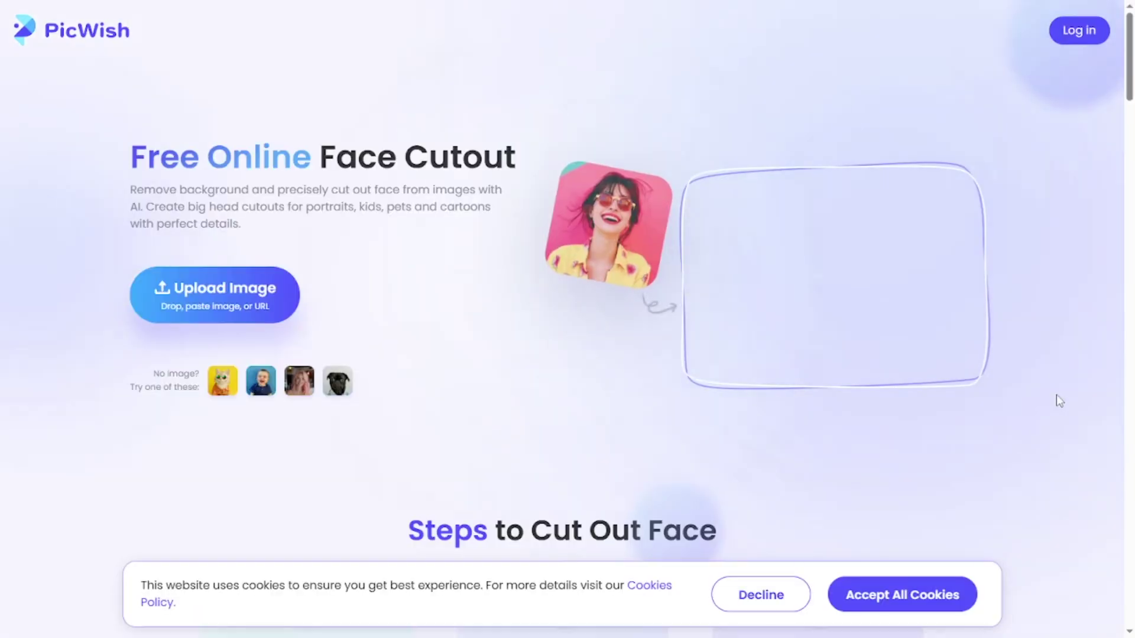
pyautogui.scroll(-3, 1013, 337)
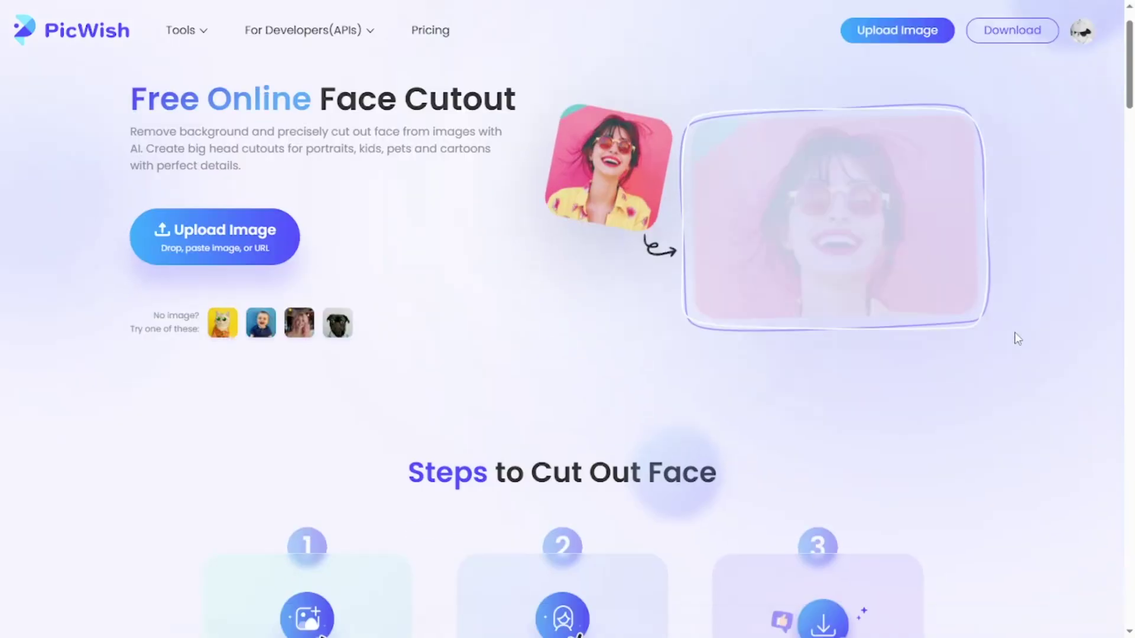
pyautogui.scroll(3, 1016, 337)
pyautogui.scroll(1, 1017, 341)
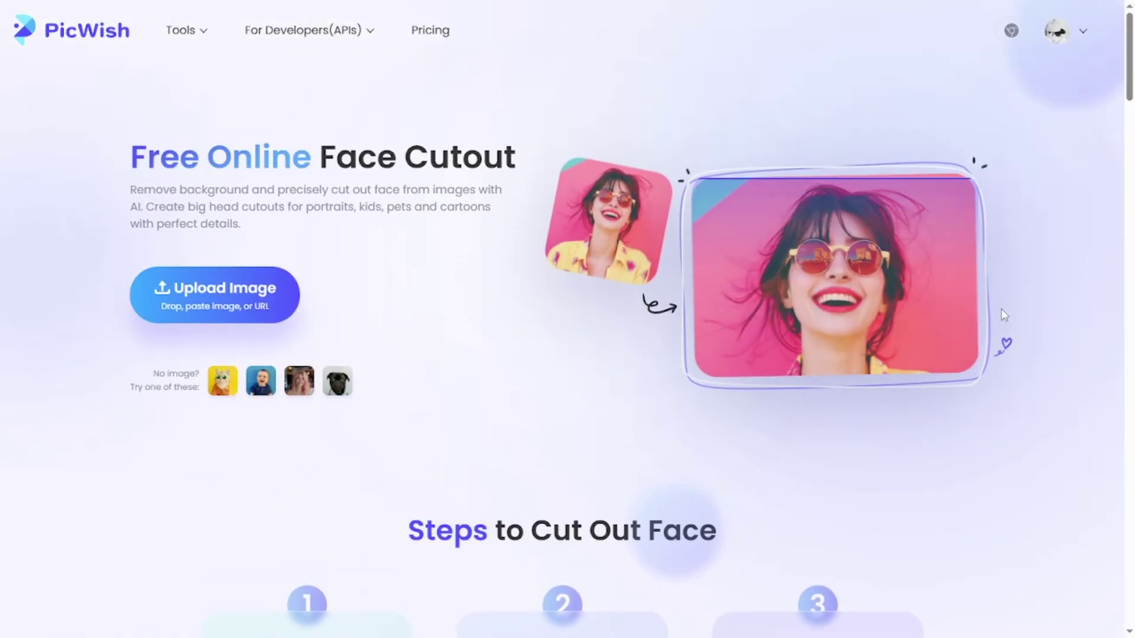
pyautogui.click(213, 301)
pyautogui.click(127, 242)
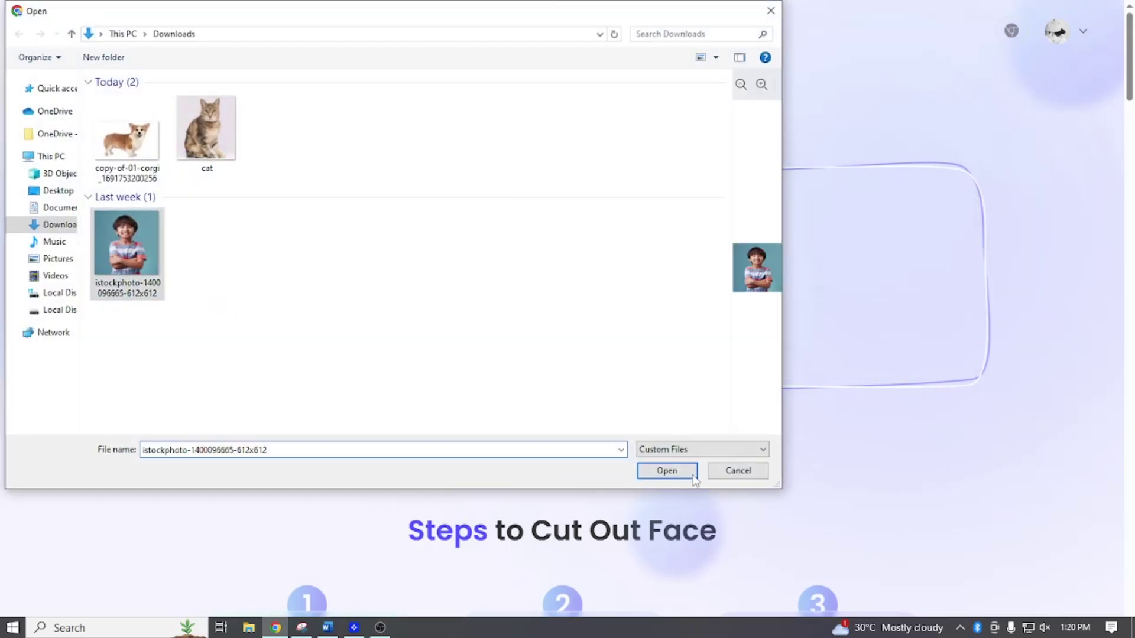
pyautogui.click(668, 473)
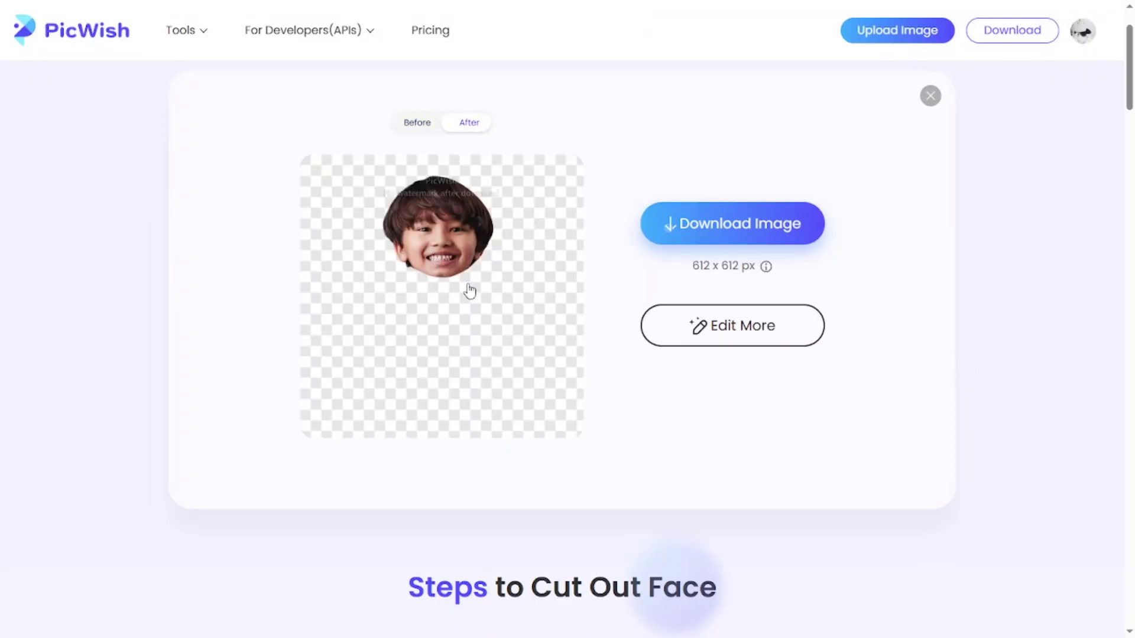
# Preview the boy's face cutout enlarged, download it, dismiss the subscription offer and close the result
pyautogui.click(448, 246)
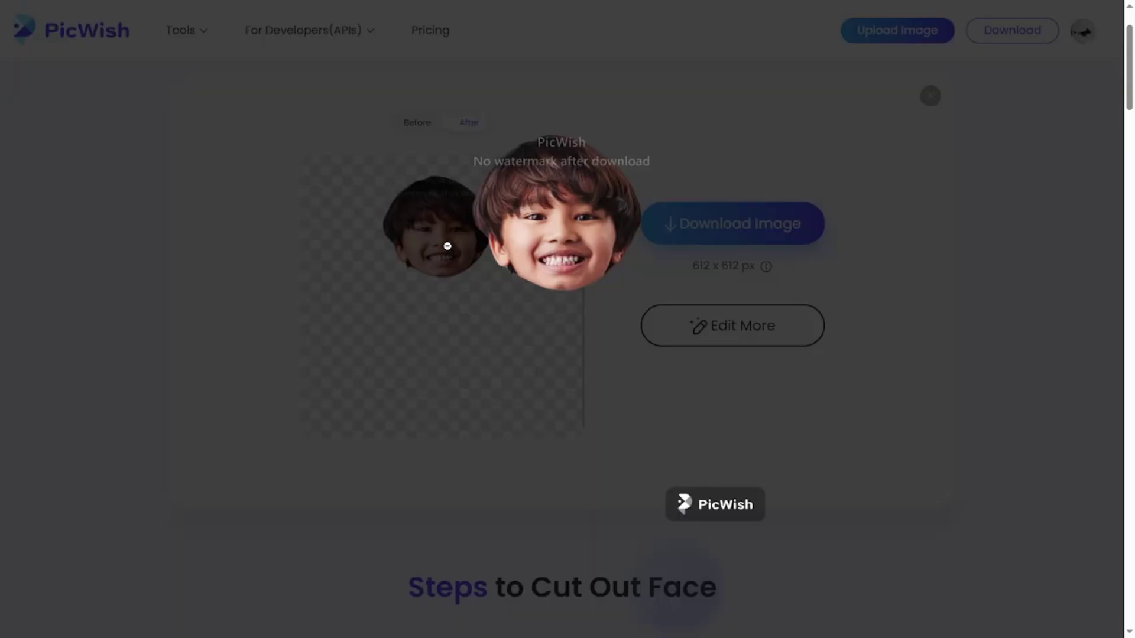
pyautogui.click(1029, 334)
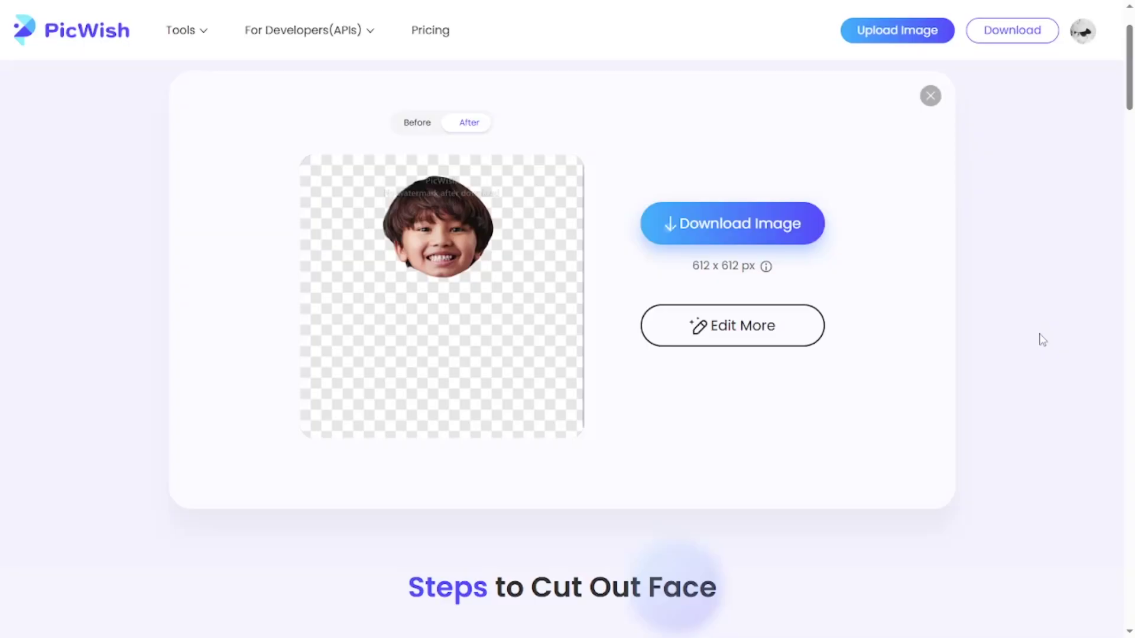
pyautogui.click(742, 220)
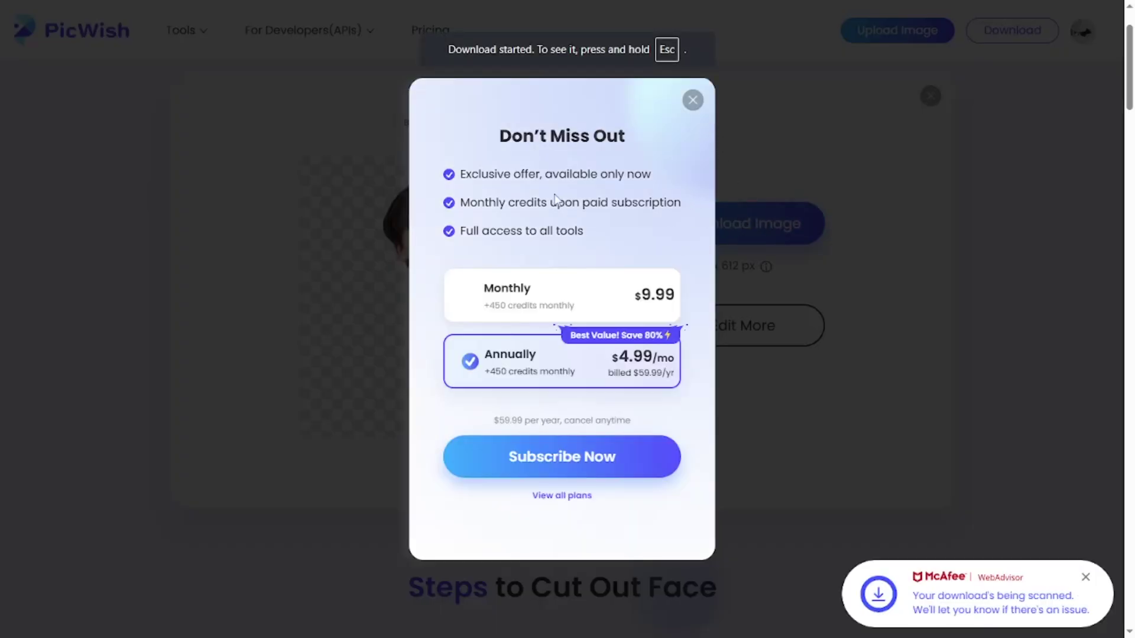
pyautogui.click(693, 100)
pyautogui.scroll(2, 967, 319)
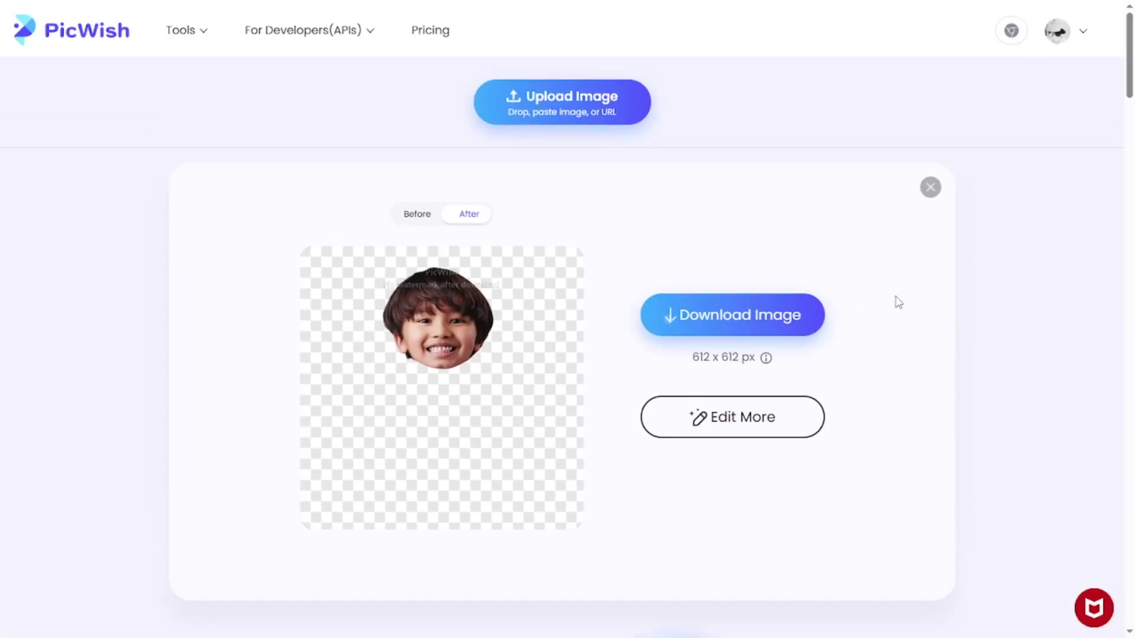
pyautogui.click(803, 309)
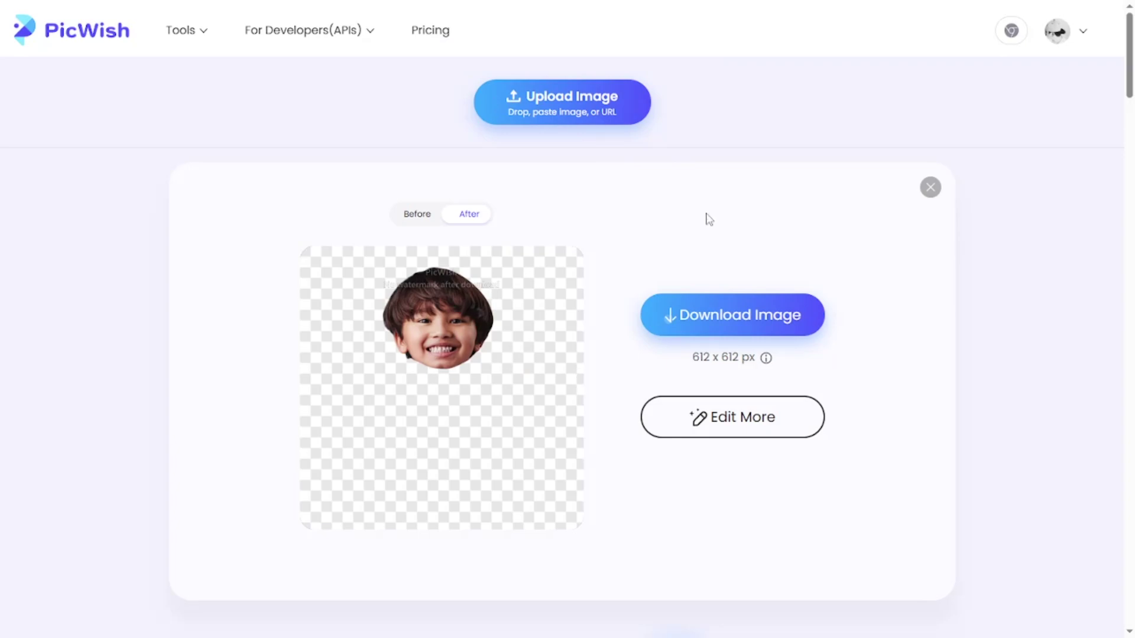
pyautogui.click(931, 188)
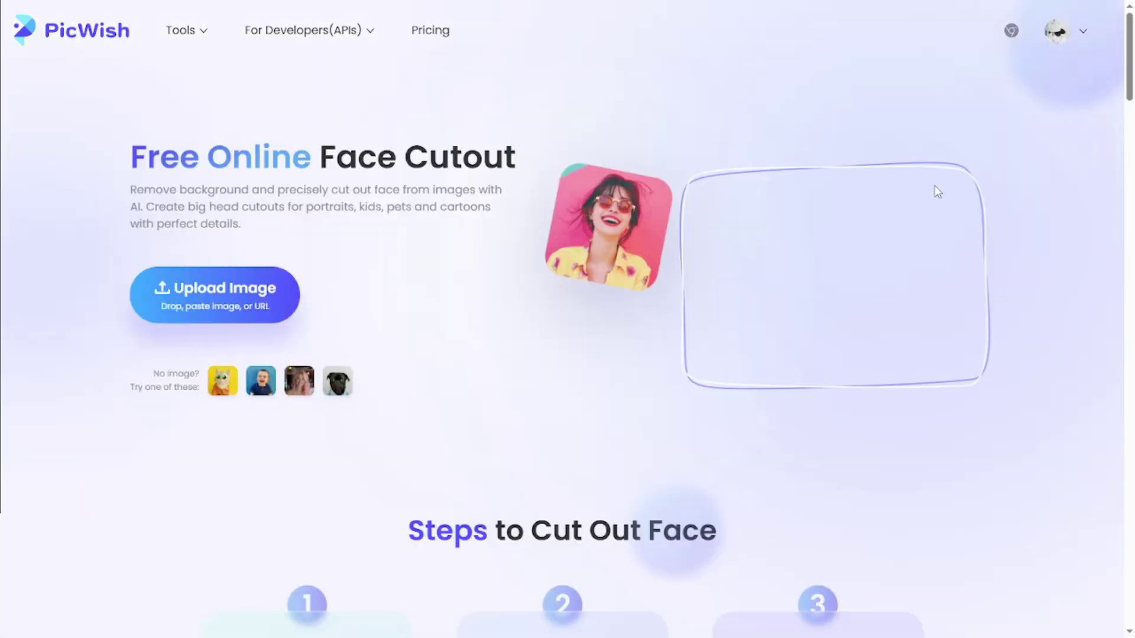
pyautogui.click(224, 288)
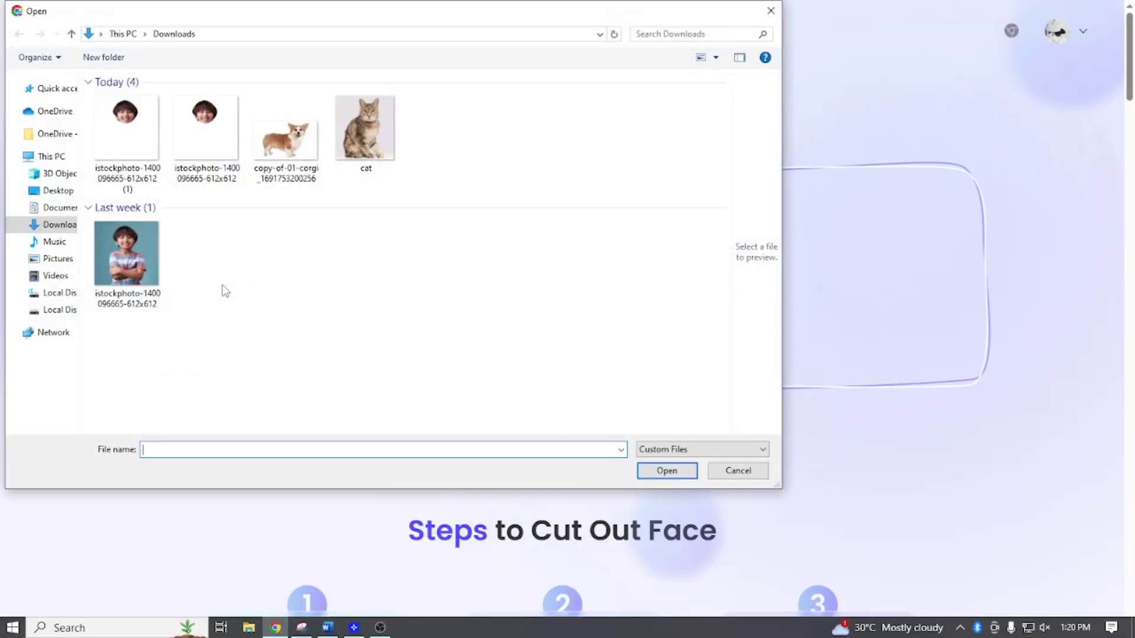
pyautogui.click(140, 136)
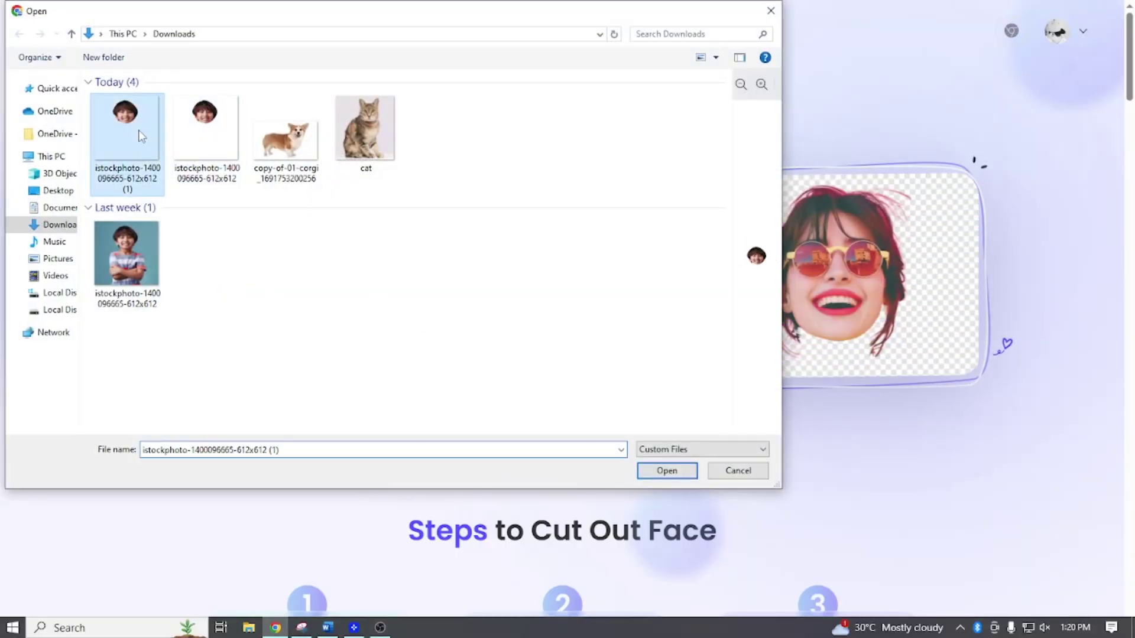
pyautogui.doubleClick(141, 136)
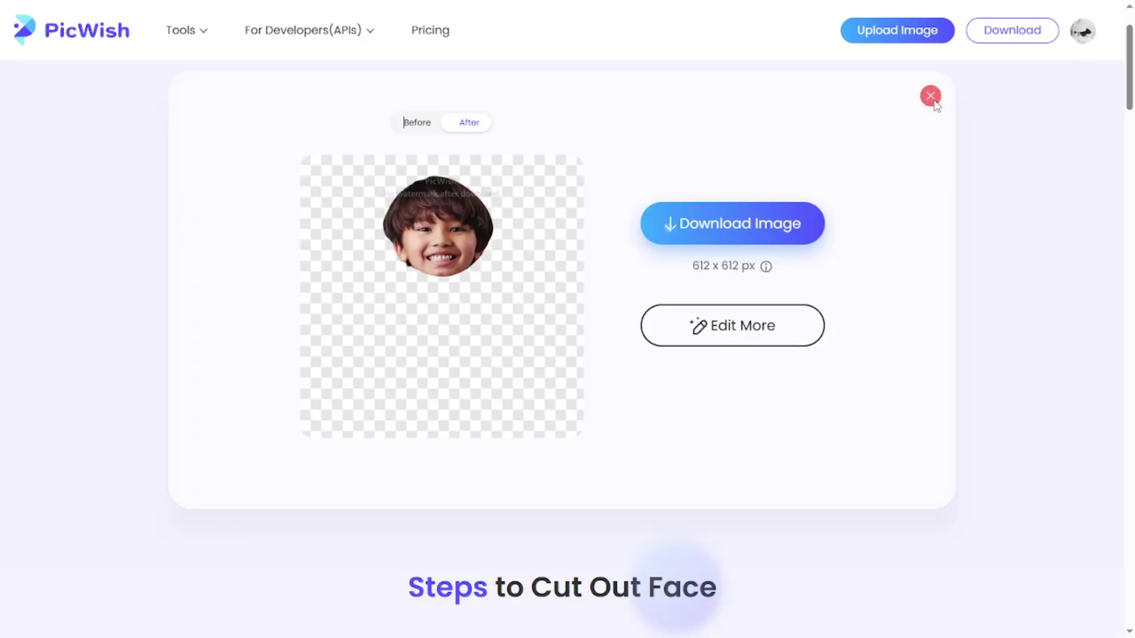
pyautogui.click(930, 95)
# Upload the full-body cat picture named cat from Downloads to cut out its face
pyautogui.click(216, 292)
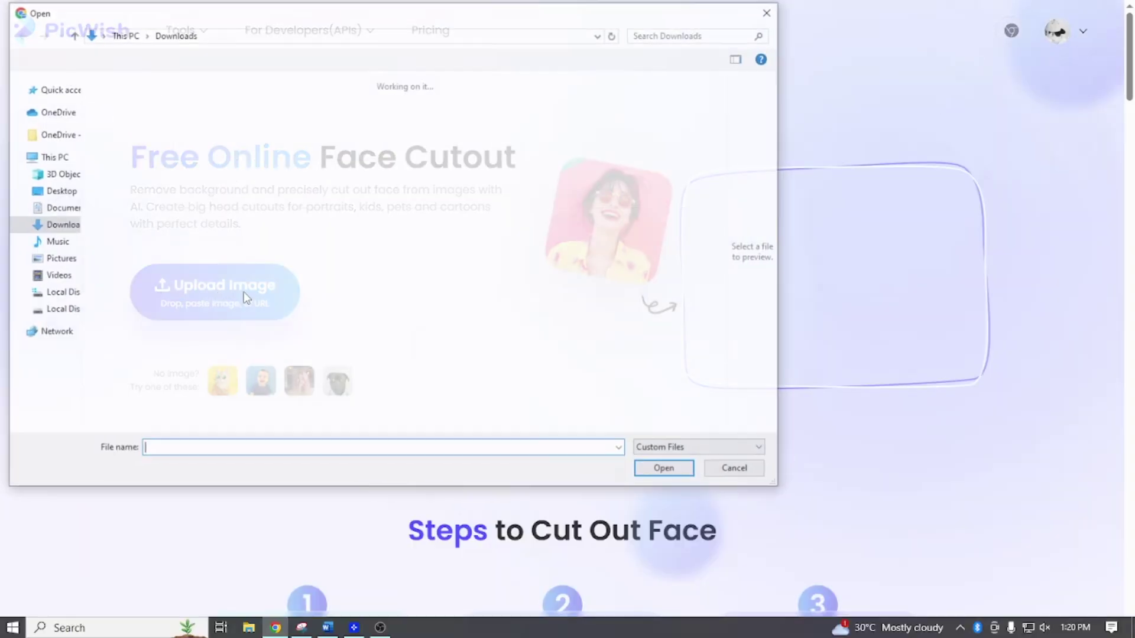
pyautogui.click(123, 149)
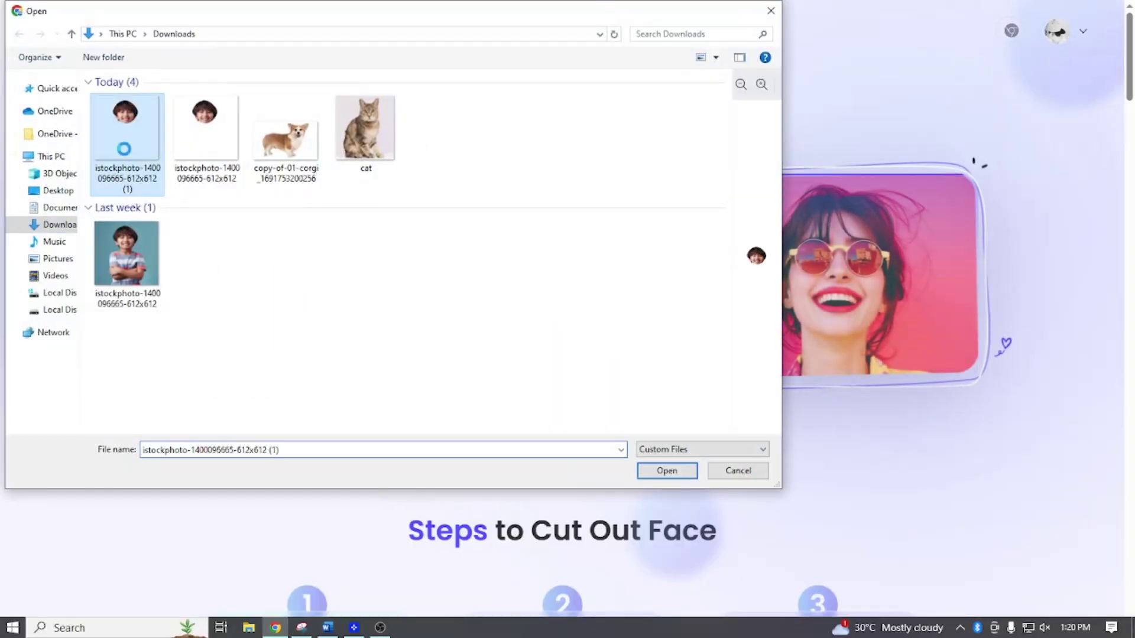
pyautogui.rightClick(124, 149)
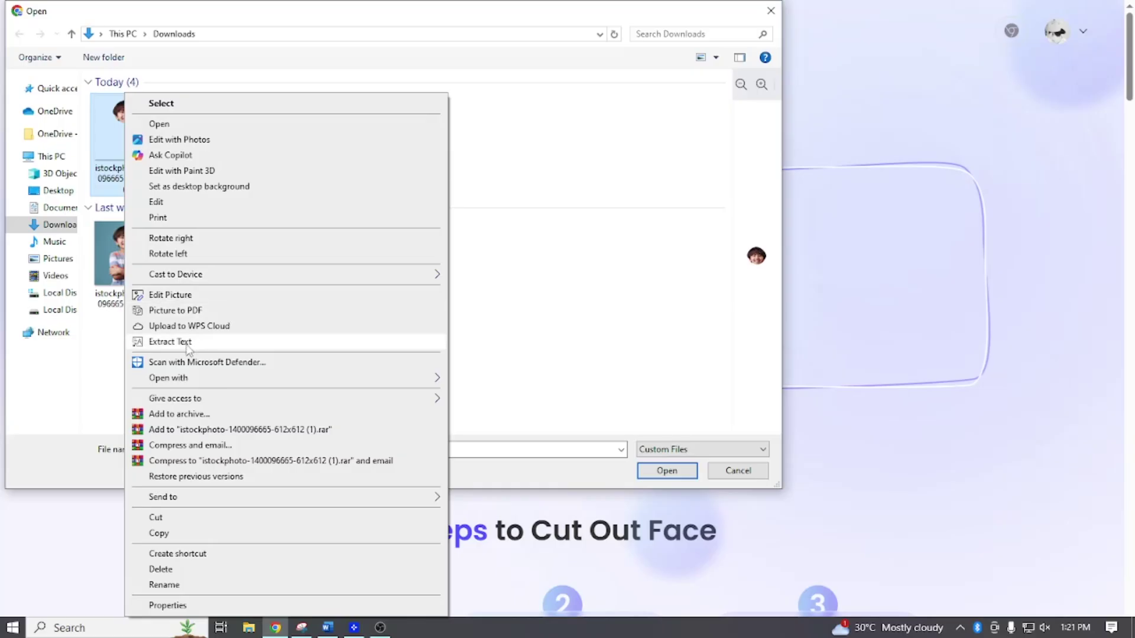
pyautogui.click(69, 389)
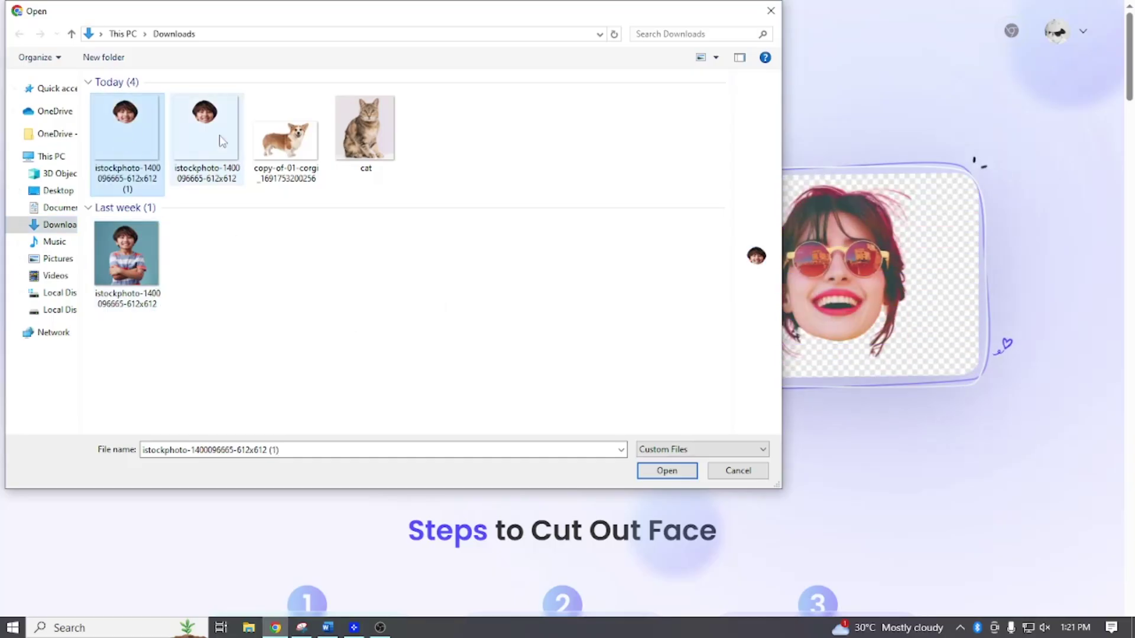
pyautogui.click(370, 151)
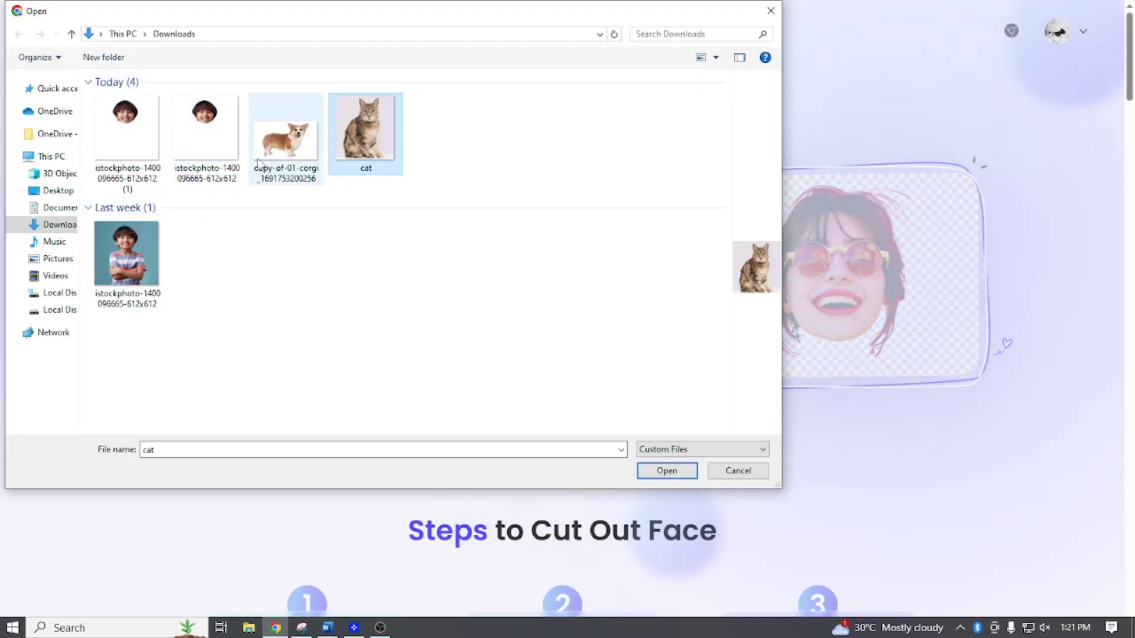
pyautogui.click(666, 471)
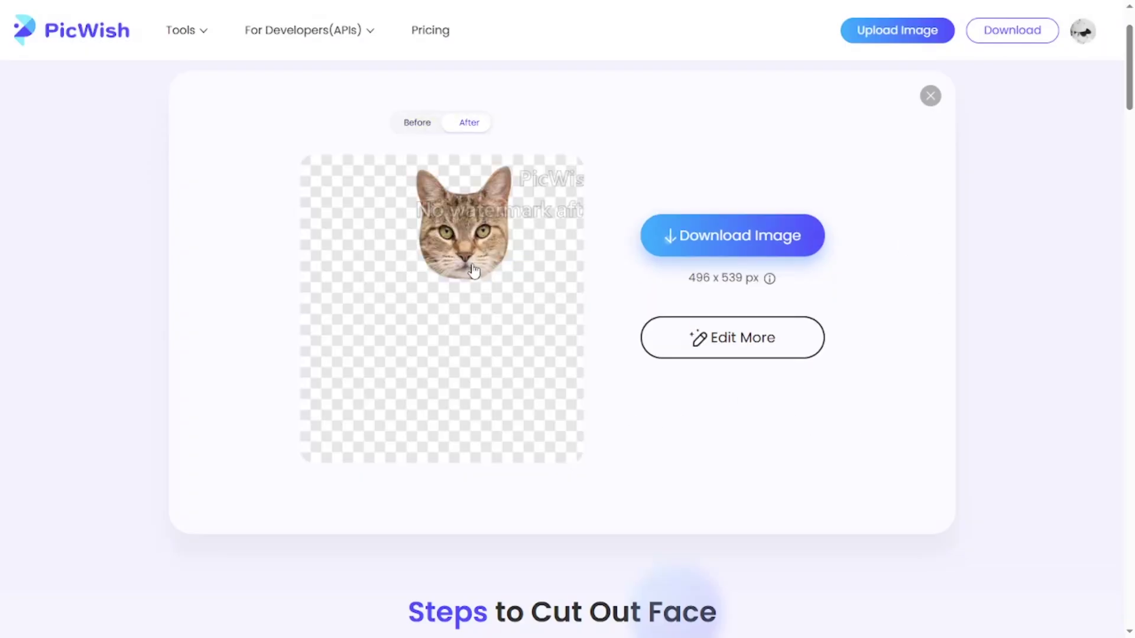
# Preview the cat's face cutout enlarged, download it and close the result
pyautogui.click(473, 270)
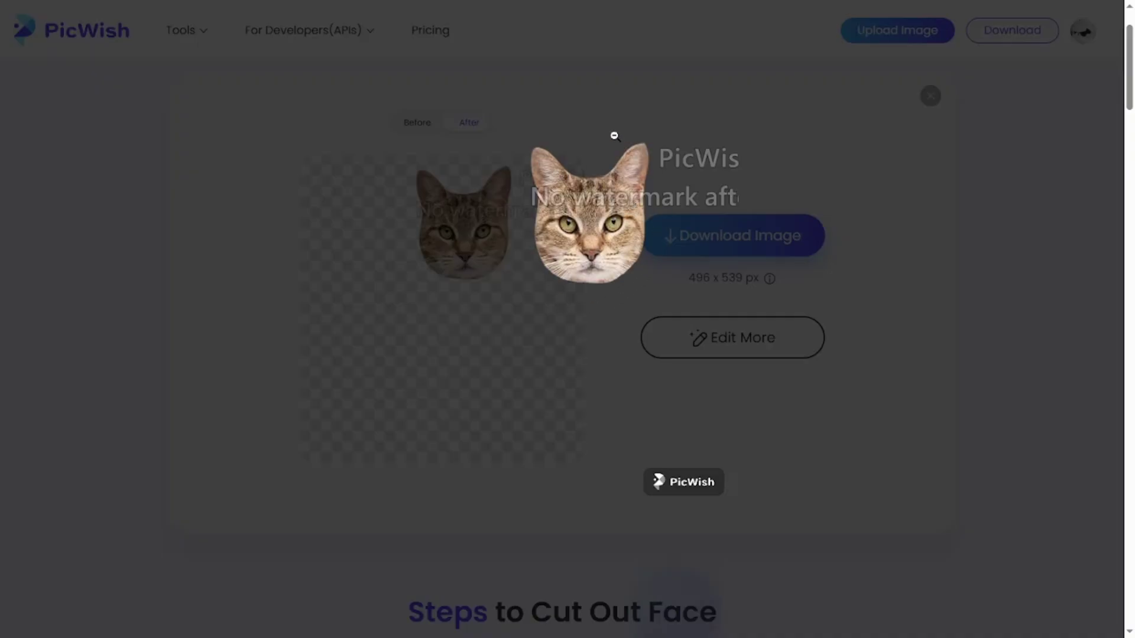
pyautogui.click(854, 248)
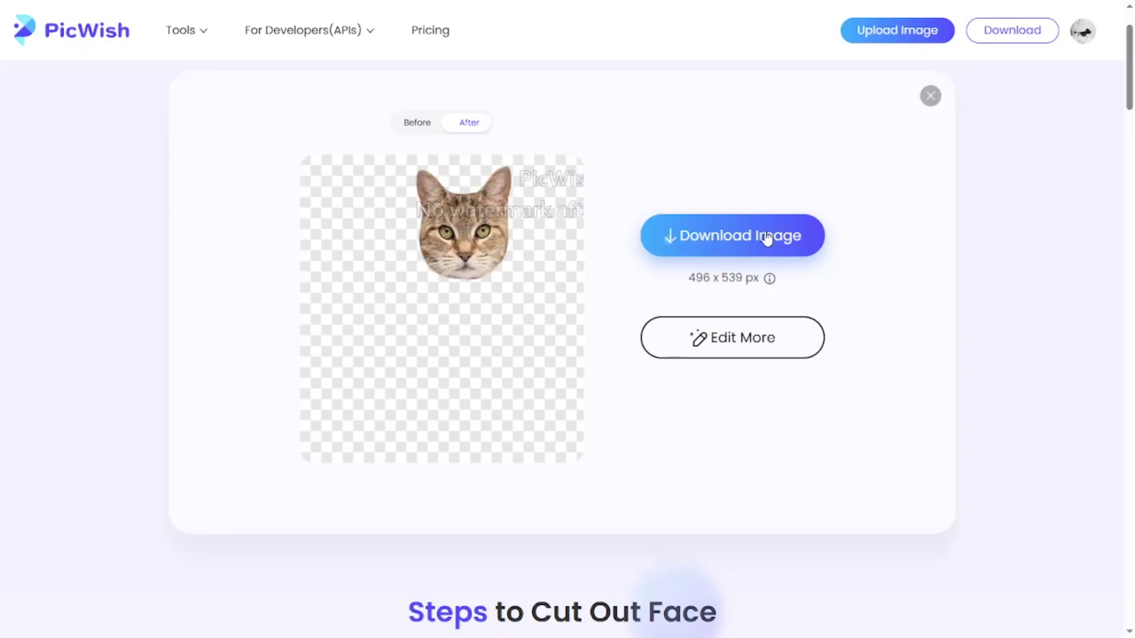
pyautogui.click(780, 240)
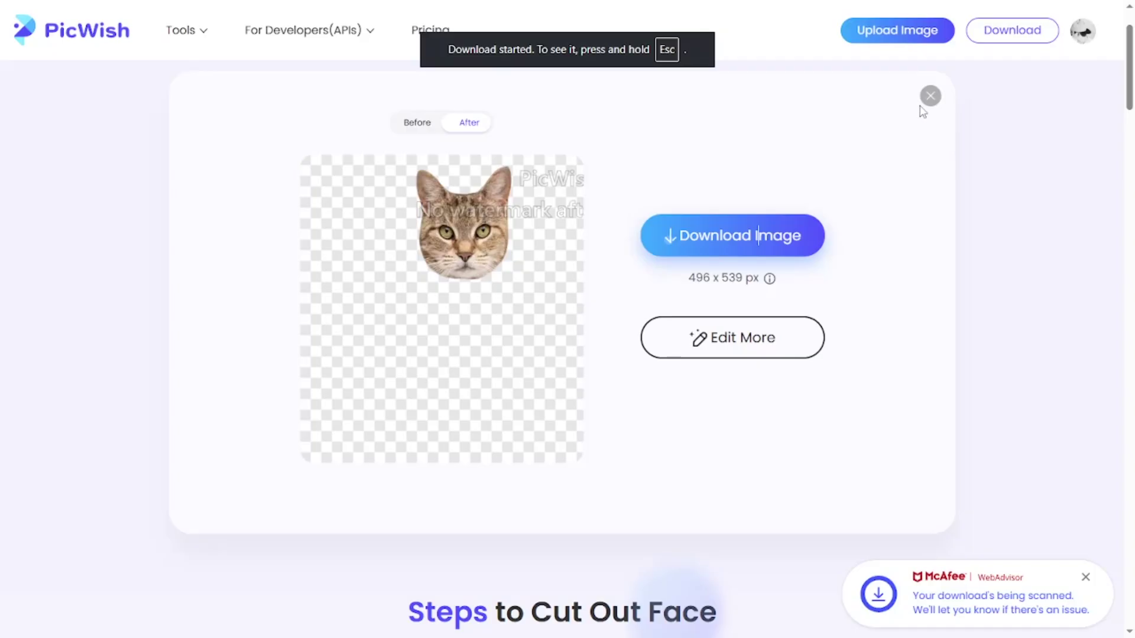
pyautogui.click(930, 97)
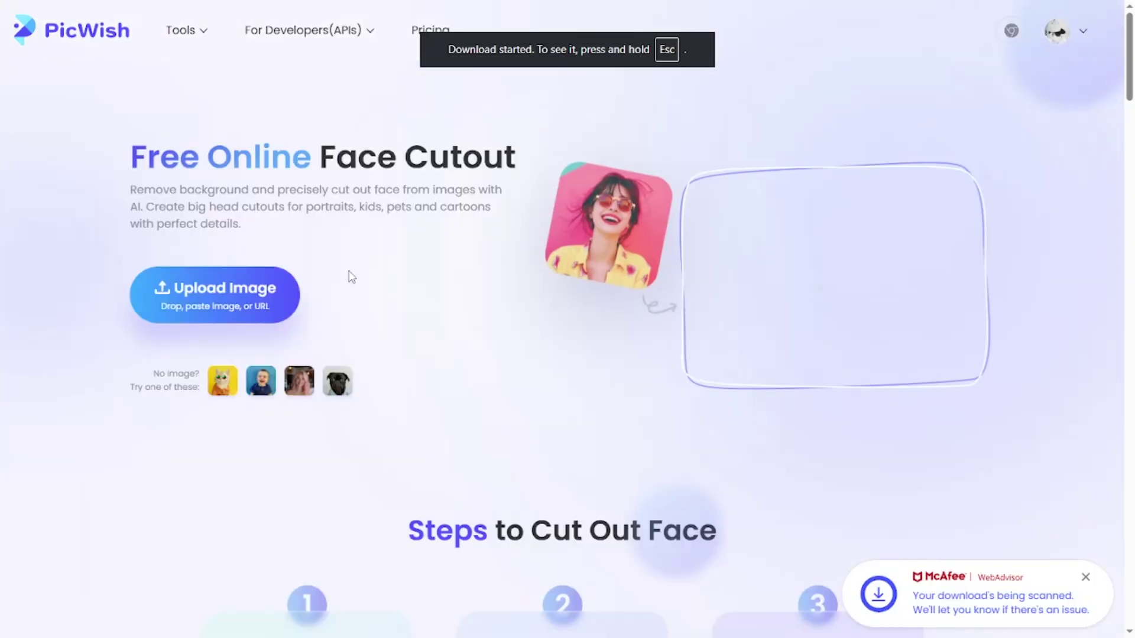
# Start a new upload and enlarge the Downloads file thumbnails to look over the pictures
pyautogui.click(260, 285)
pyautogui.click(131, 147)
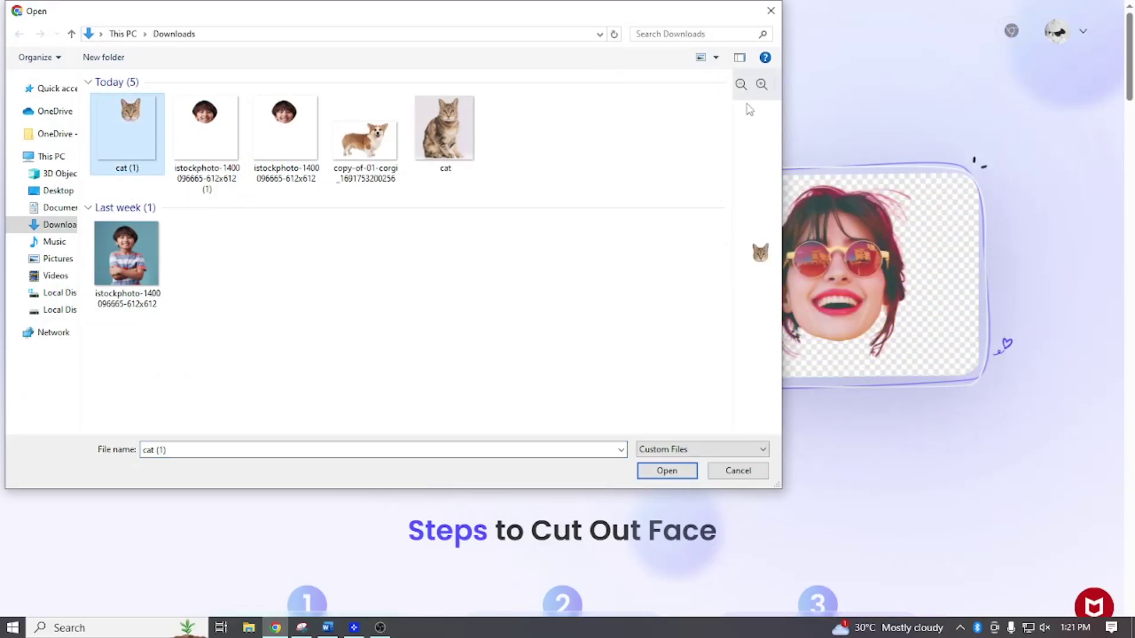
pyautogui.click(716, 57)
pyautogui.click(780, 36)
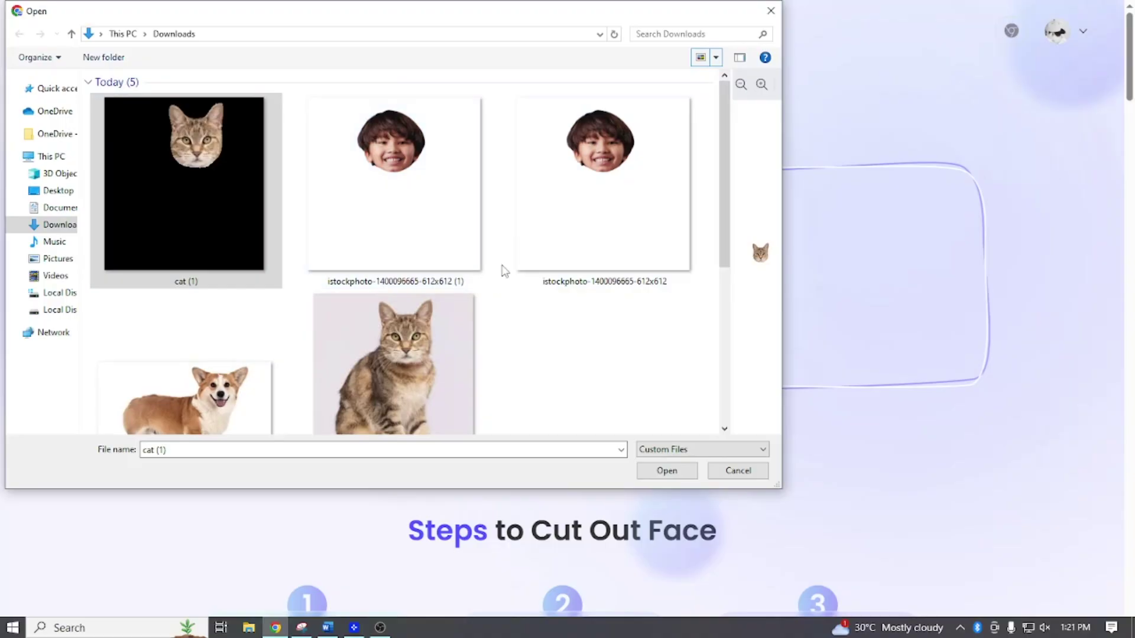
pyautogui.scroll(-5, 520, 267)
pyautogui.scroll(4, 364, 363)
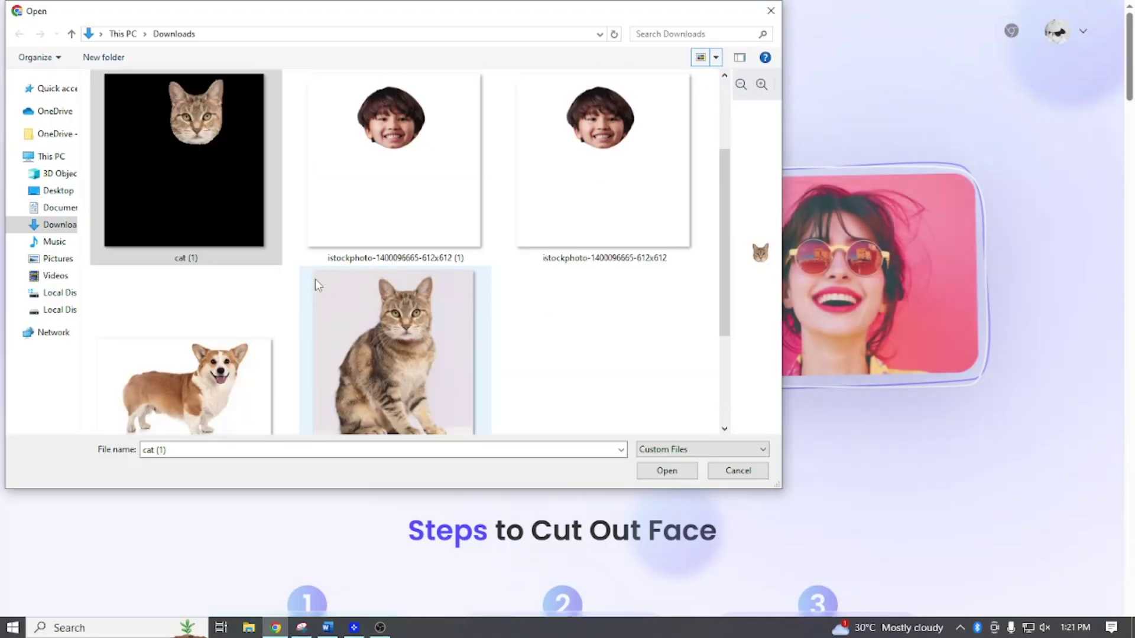
# Upload the corgi picture and download its face cutout
pyautogui.click(177, 385)
pyautogui.click(672, 478)
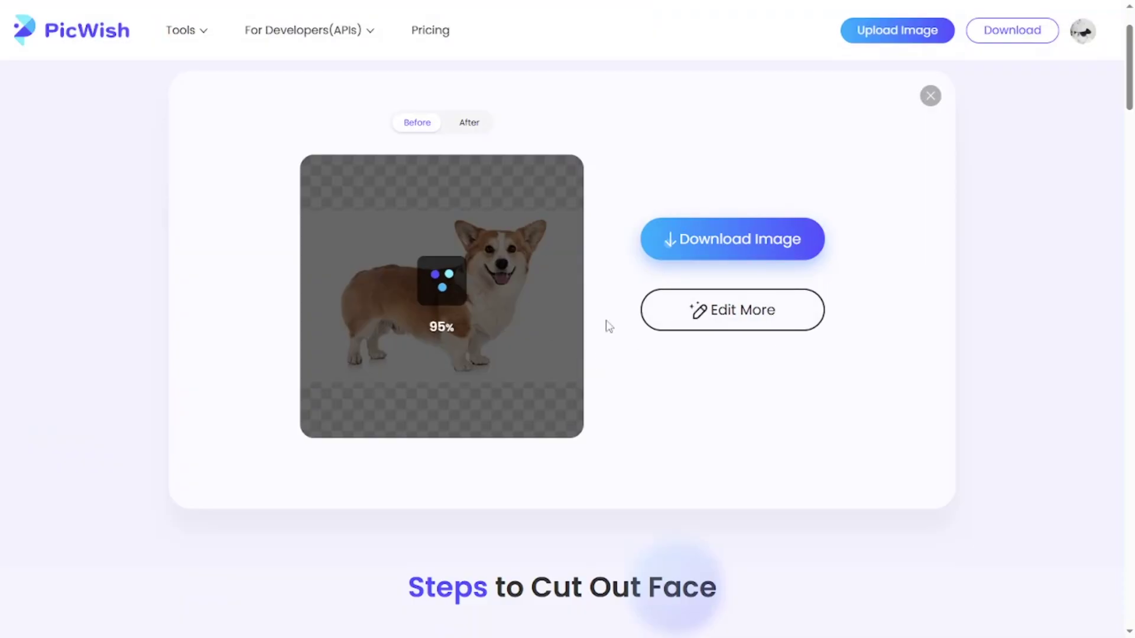
pyautogui.click(738, 228)
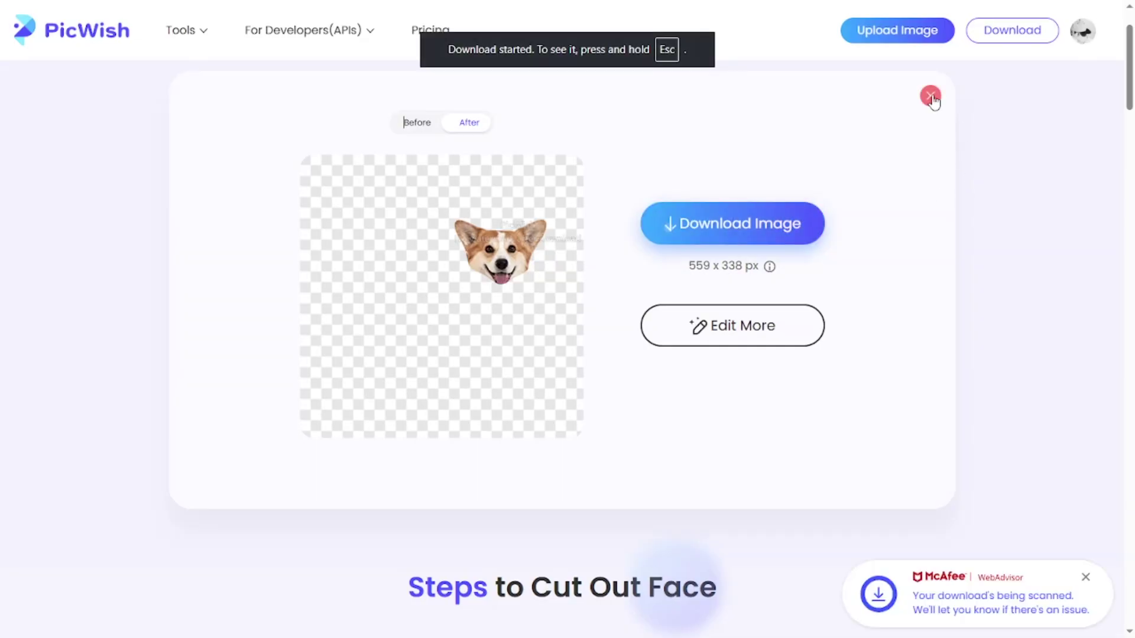
# Close the corgi result and start a new upload to look over the downloaded face cutouts and original pictures in Downloads
pyautogui.click(930, 96)
pyautogui.click(212, 298)
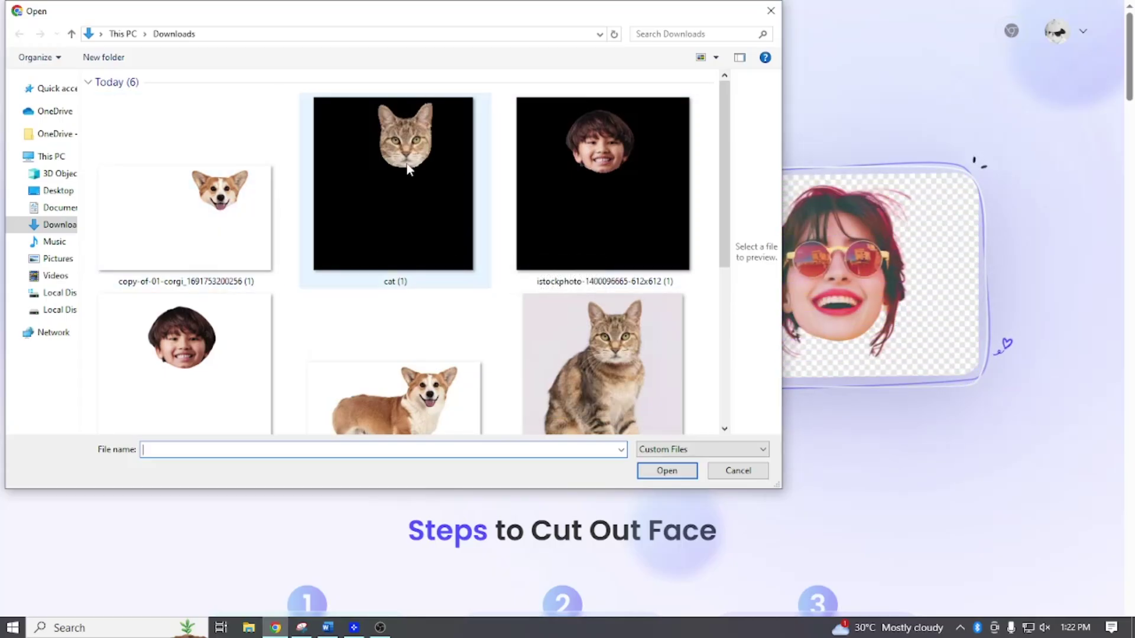
pyautogui.scroll(-1, 364, 121)
pyautogui.scroll(1, 621, 347)
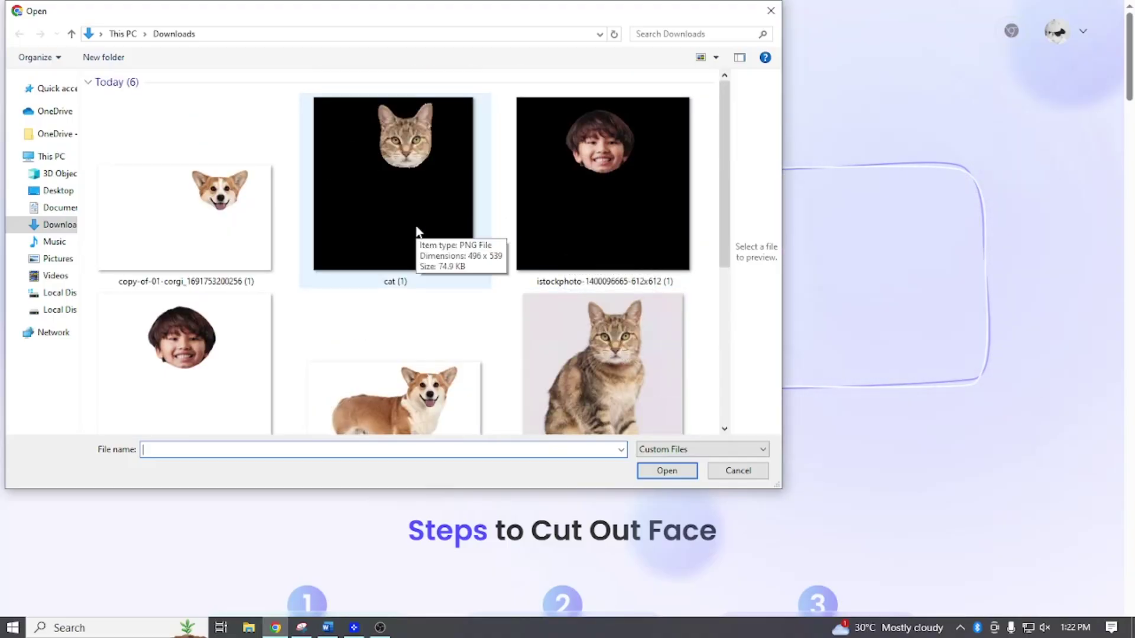
pyautogui.scroll(-5, 712, 329)
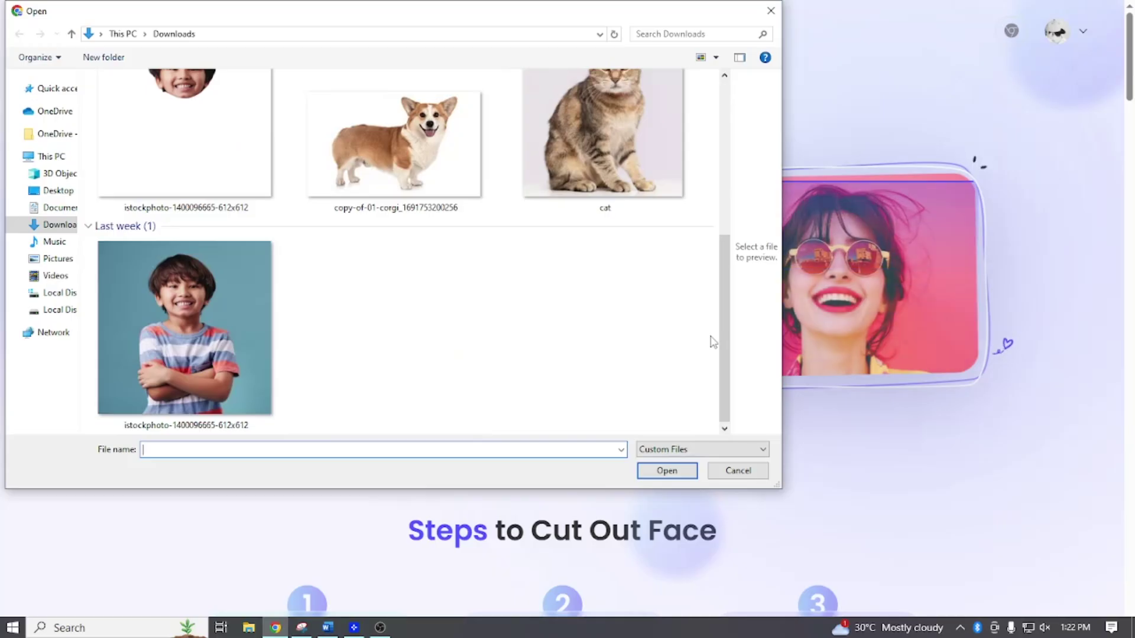
pyautogui.scroll(5, 713, 341)
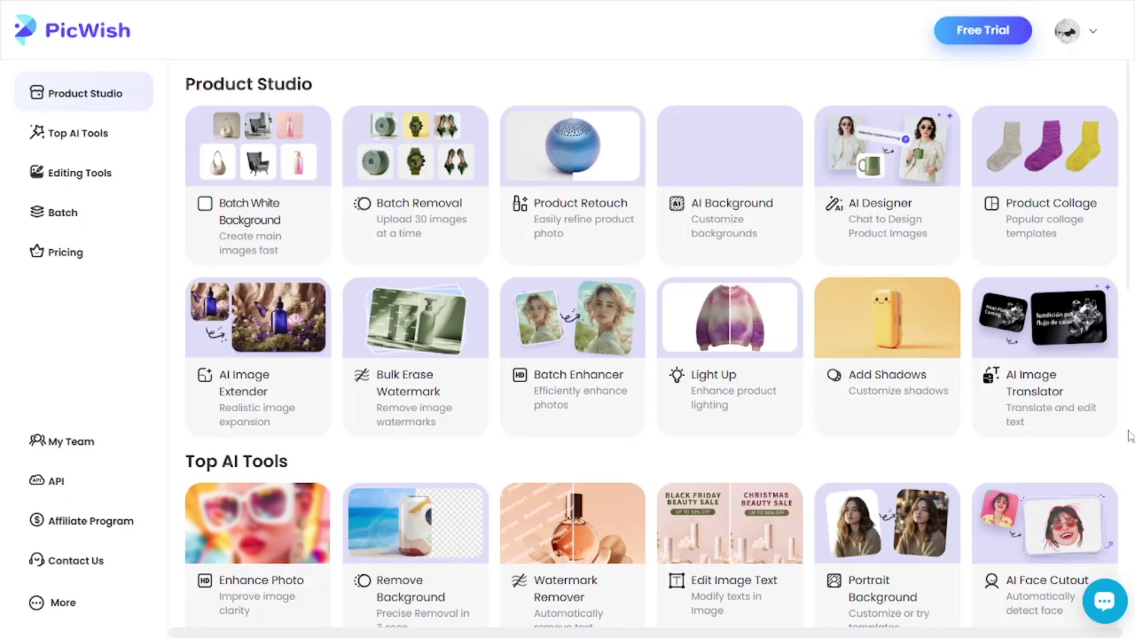
# Look over the tools offered in the Product Studio and Top AI Tools sections of the PicWish workspace
pyautogui.moveTo(1058, 42)
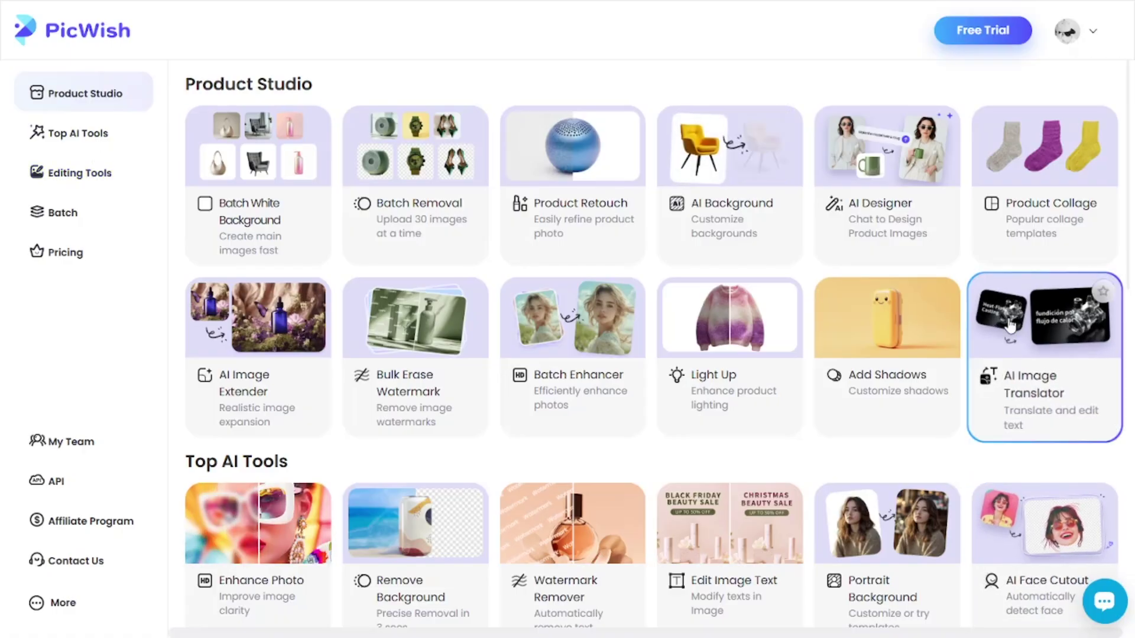
pyautogui.scroll(-1, 614, 601)
pyautogui.scroll(-2, 615, 602)
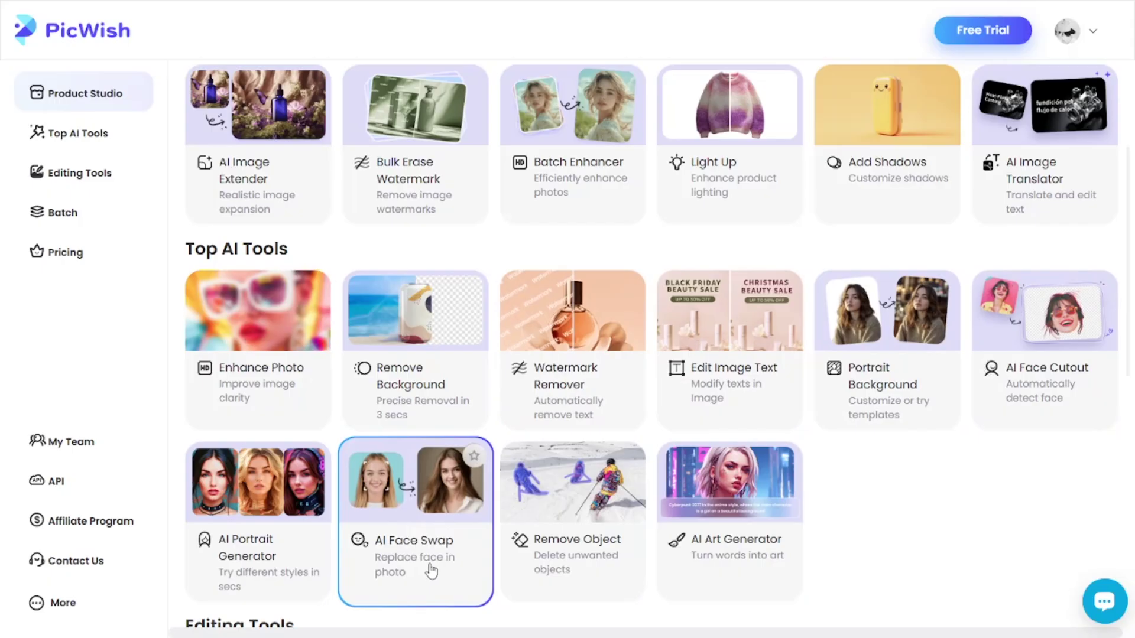
pyautogui.scroll(3, 431, 570)
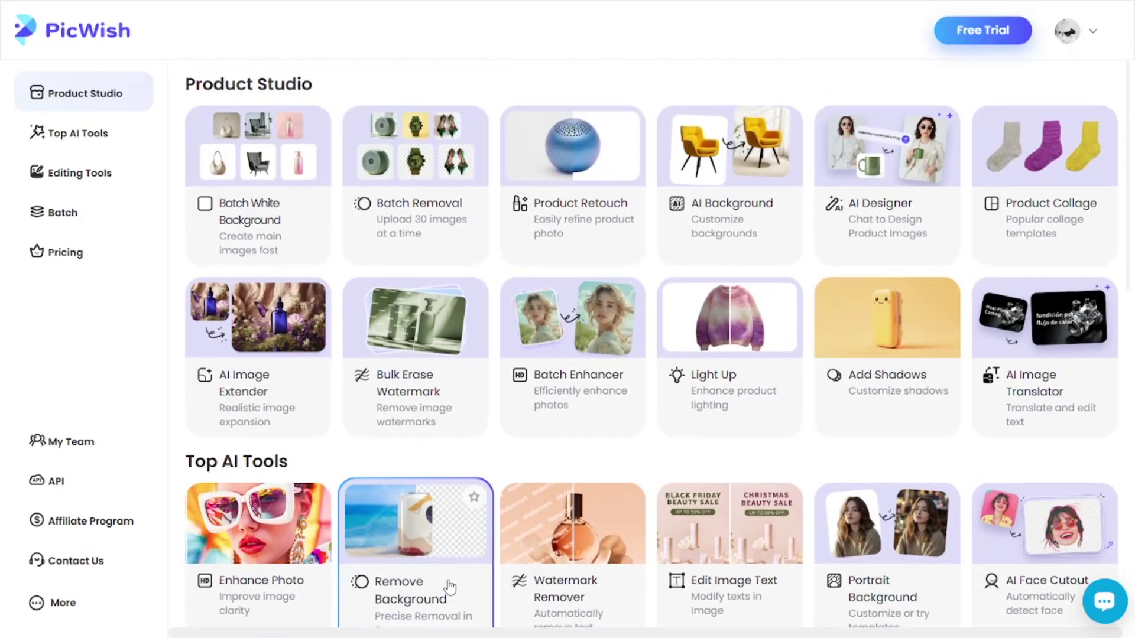